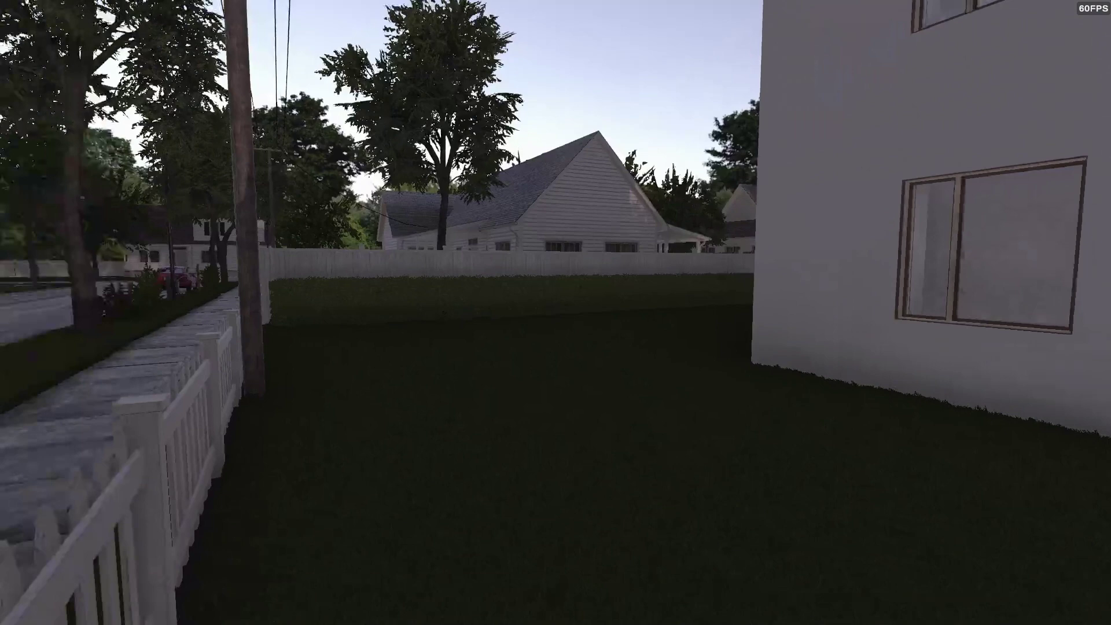
Step: Walk along the house front, then back up to take in the whole facade
key("d")
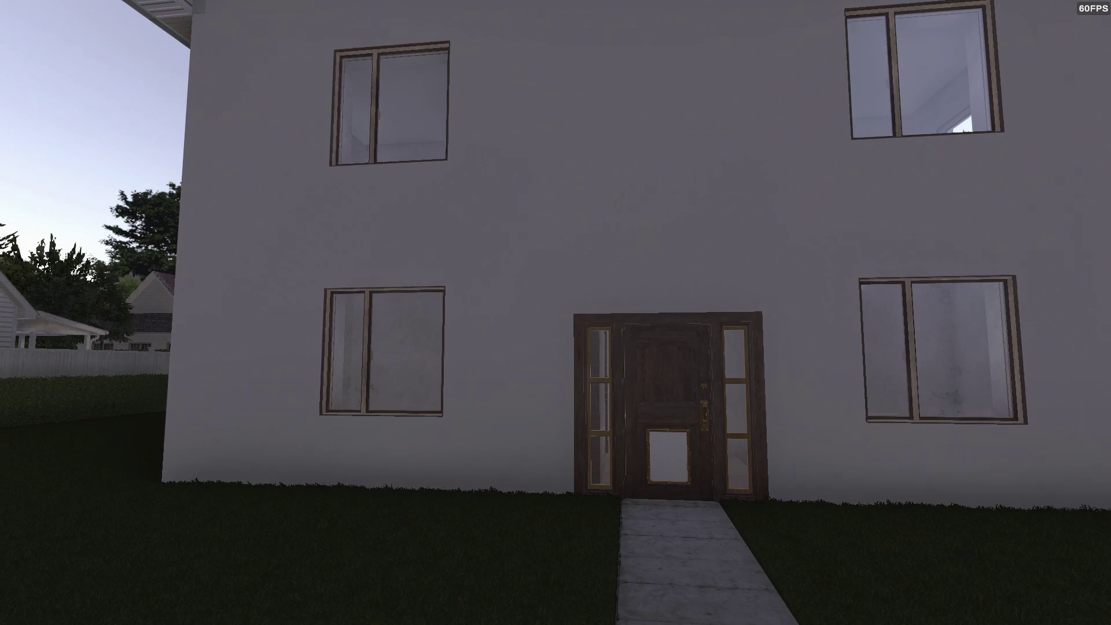
key("s")
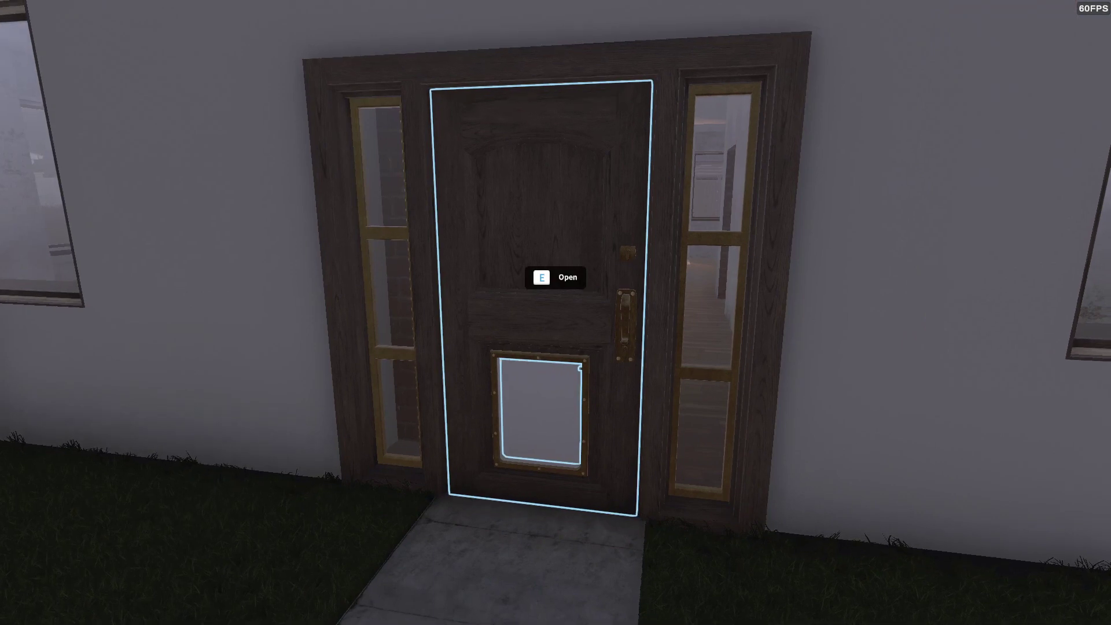
Step: Open the front door and walk through the doorway into the room
key("e")
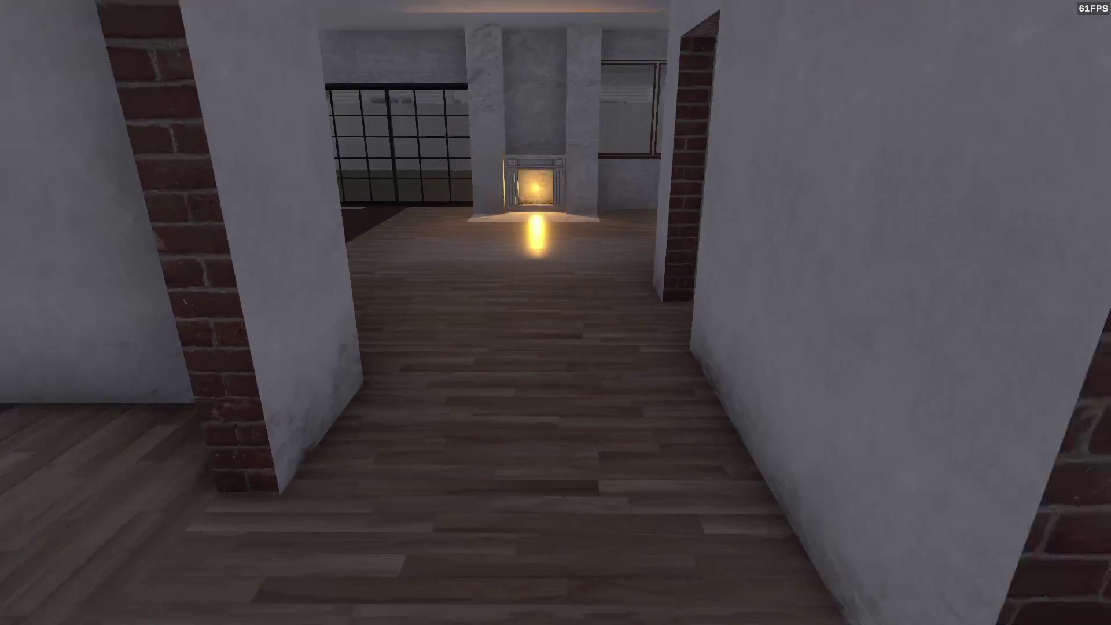
key("w")
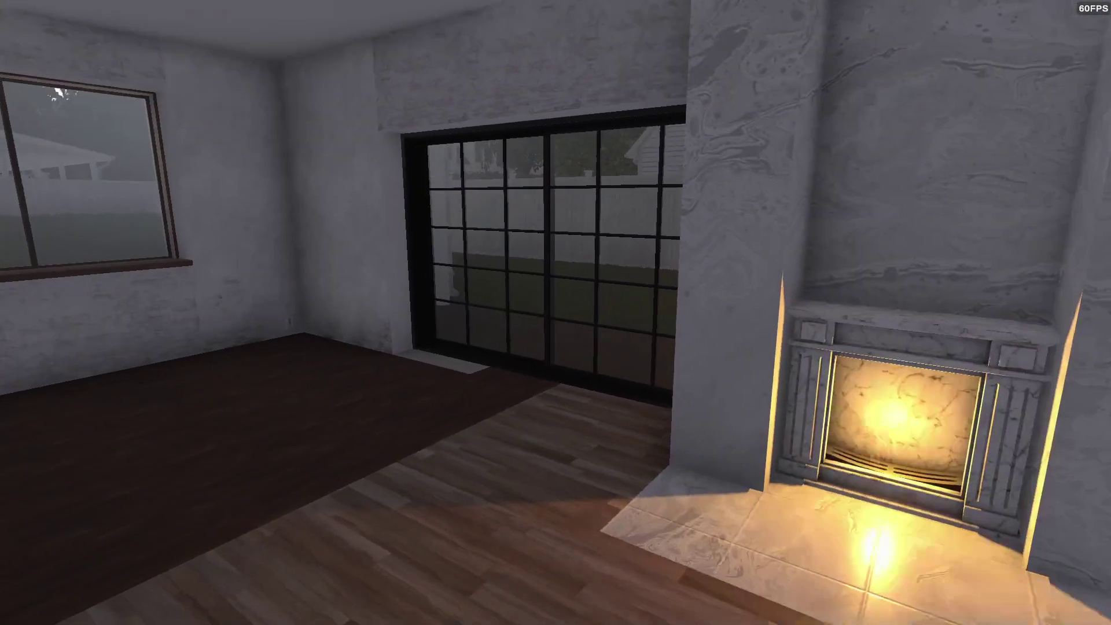
Step: Look over the lit marble fireplace, its wall and the empty room corner
key("w")
key("s")
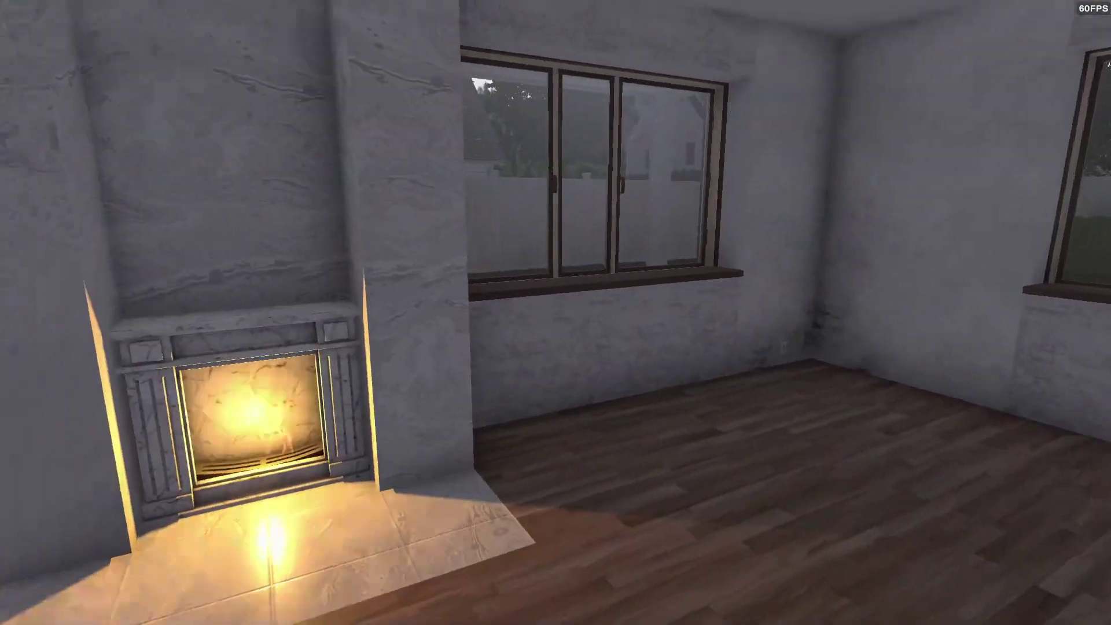
key("w")
key("w")
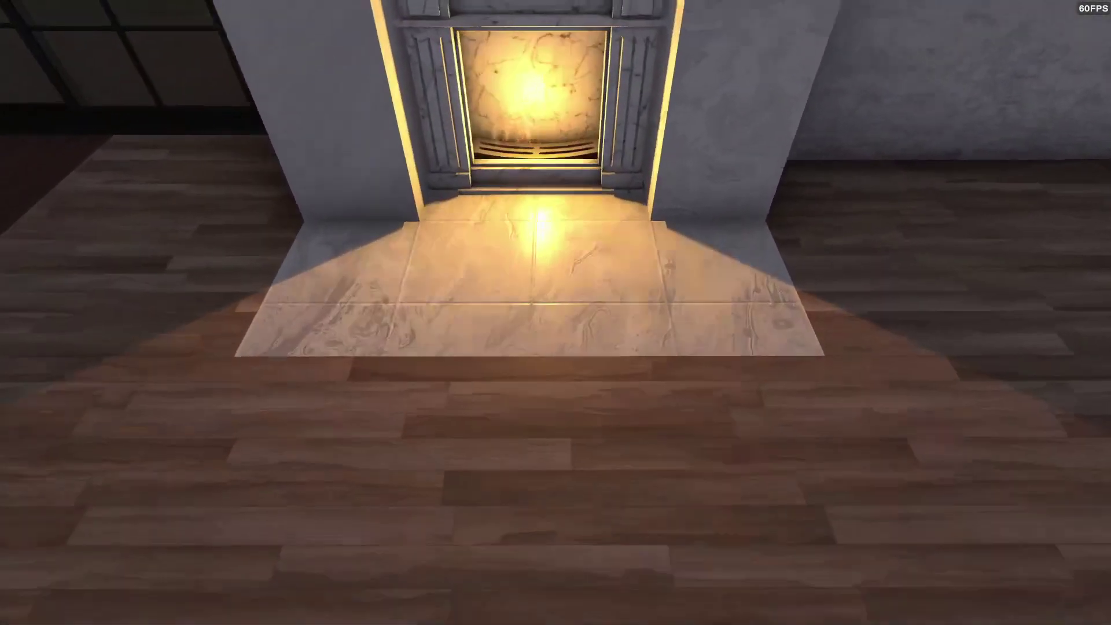
key("s")
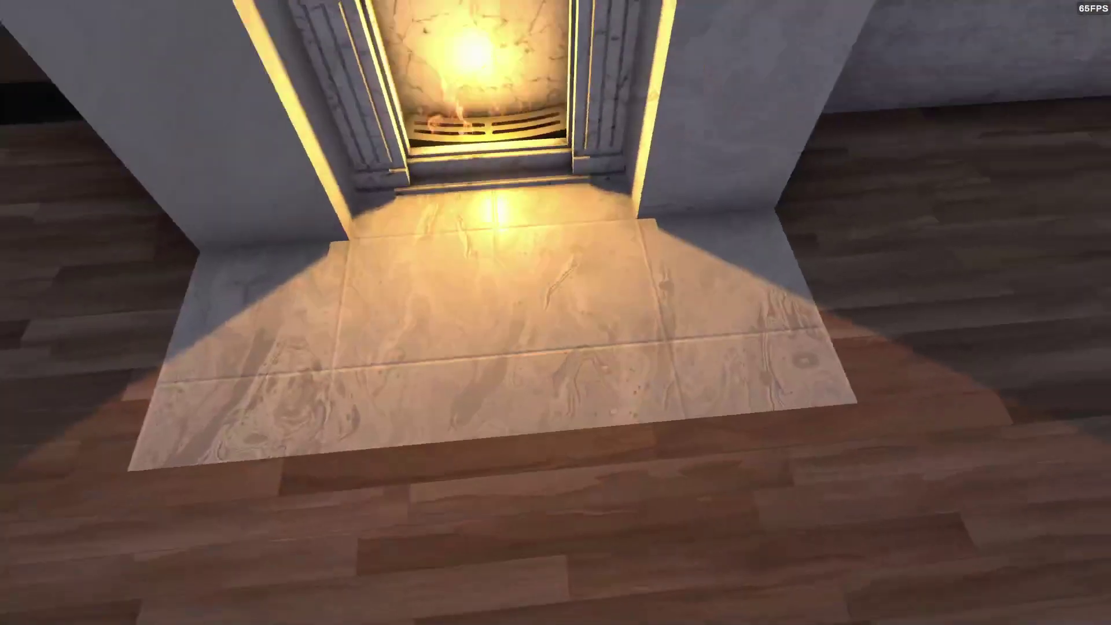
key("s")
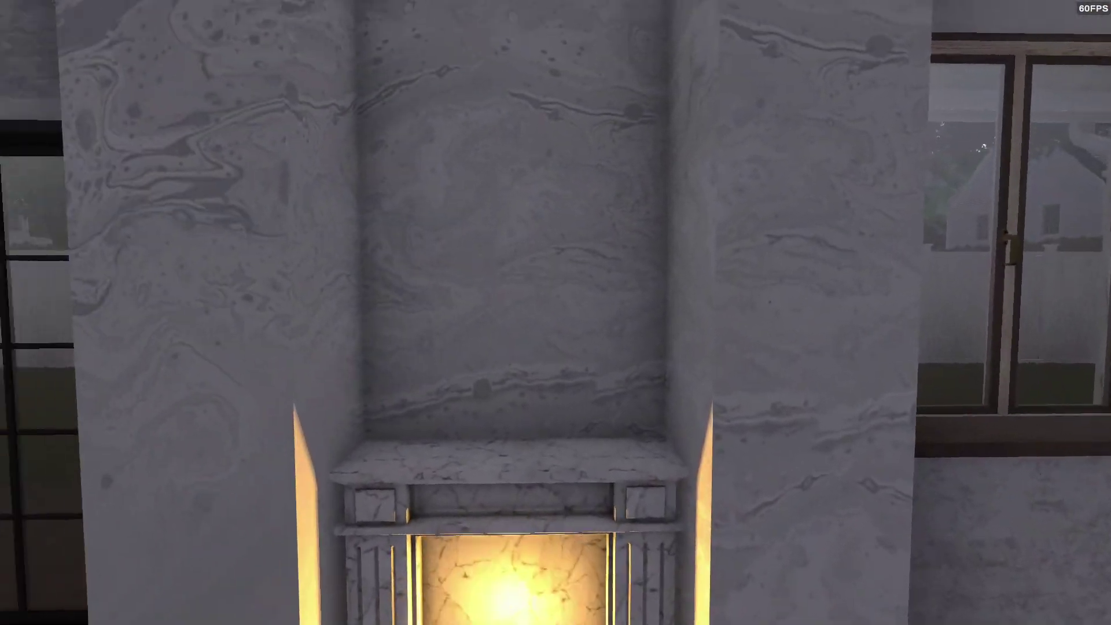
Step: Back away from the fireplace toward the hallway and front door
key("s")
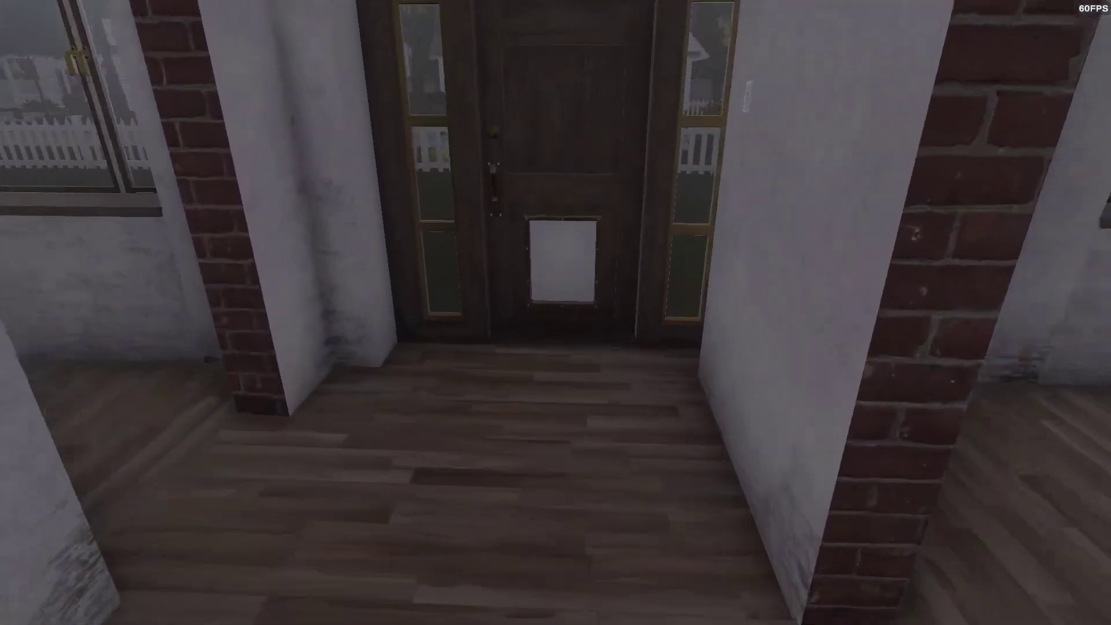
Step: Exit through the front door, close it, and face the lawn and facade
key("e")
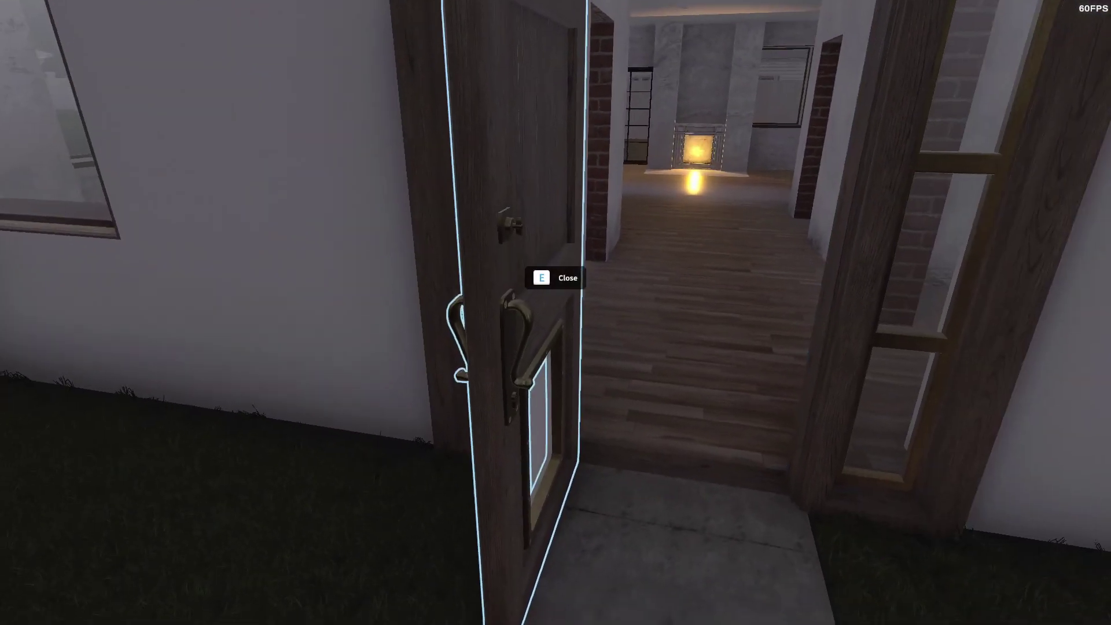
key("e")
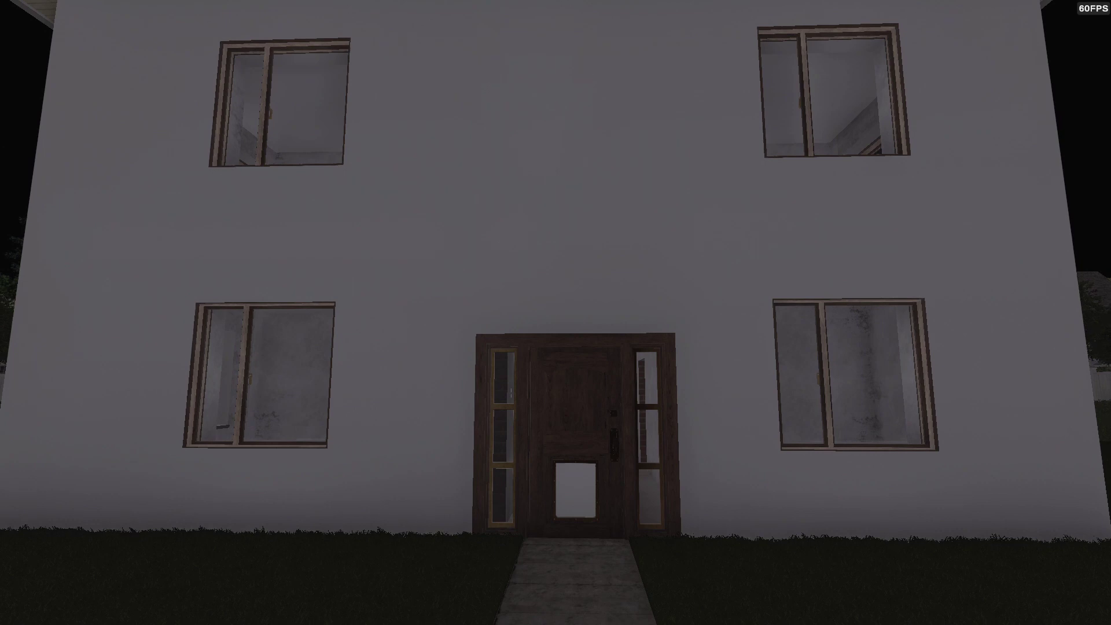
key("w")
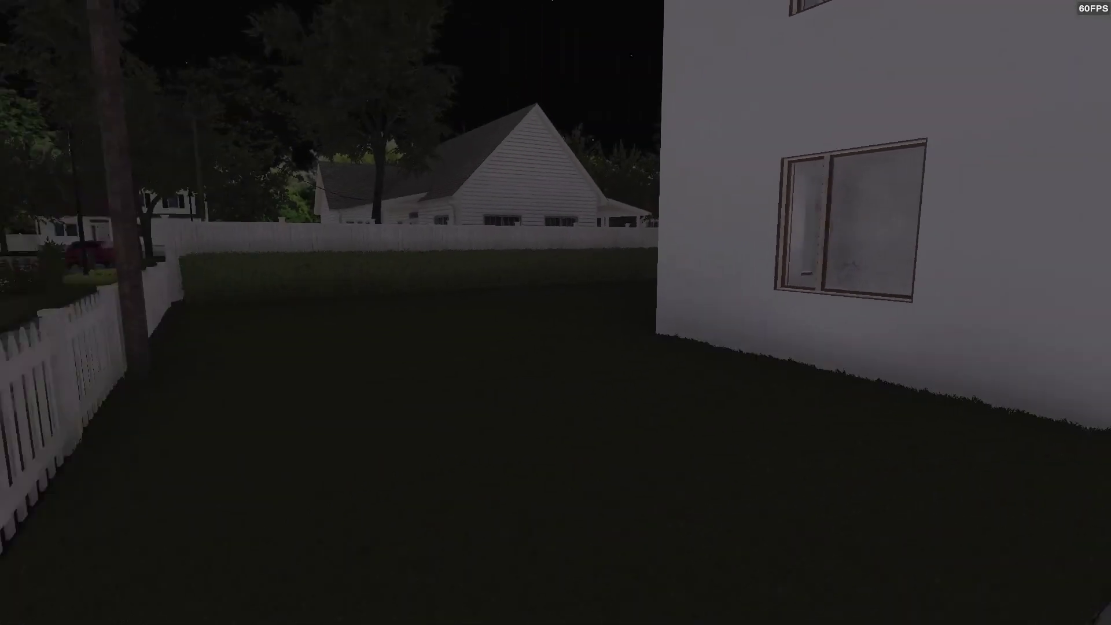
key("w")
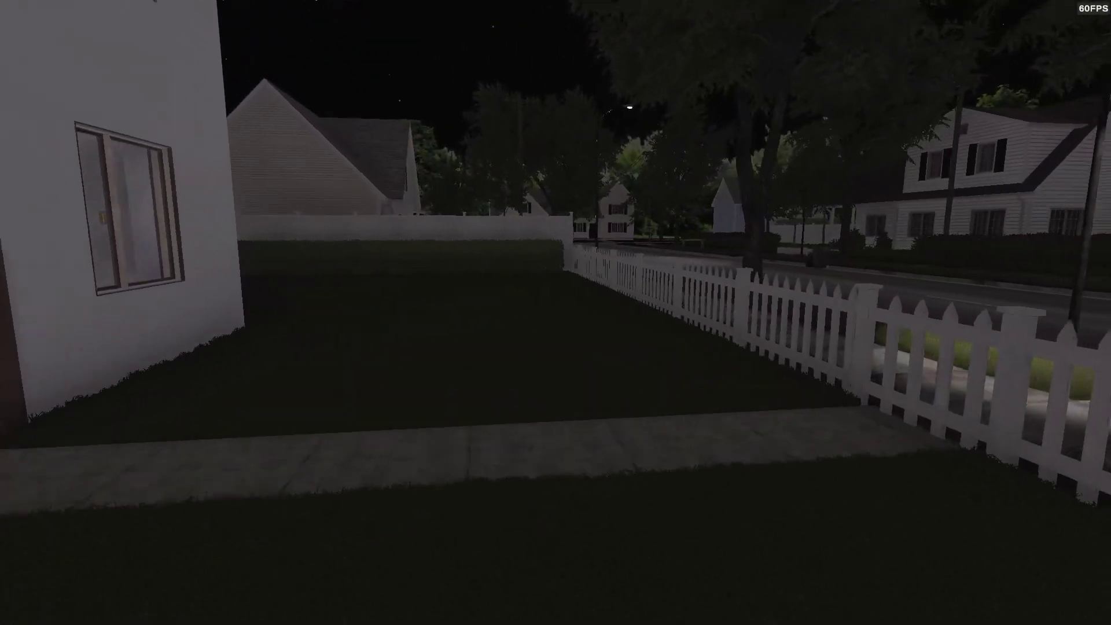
key("w")
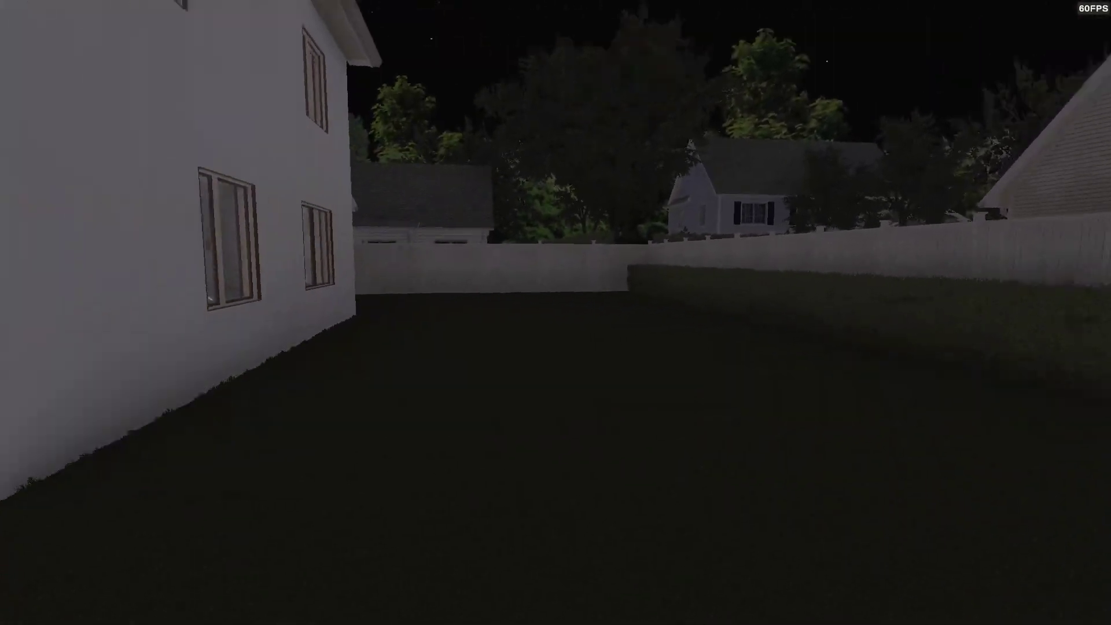
key("w")
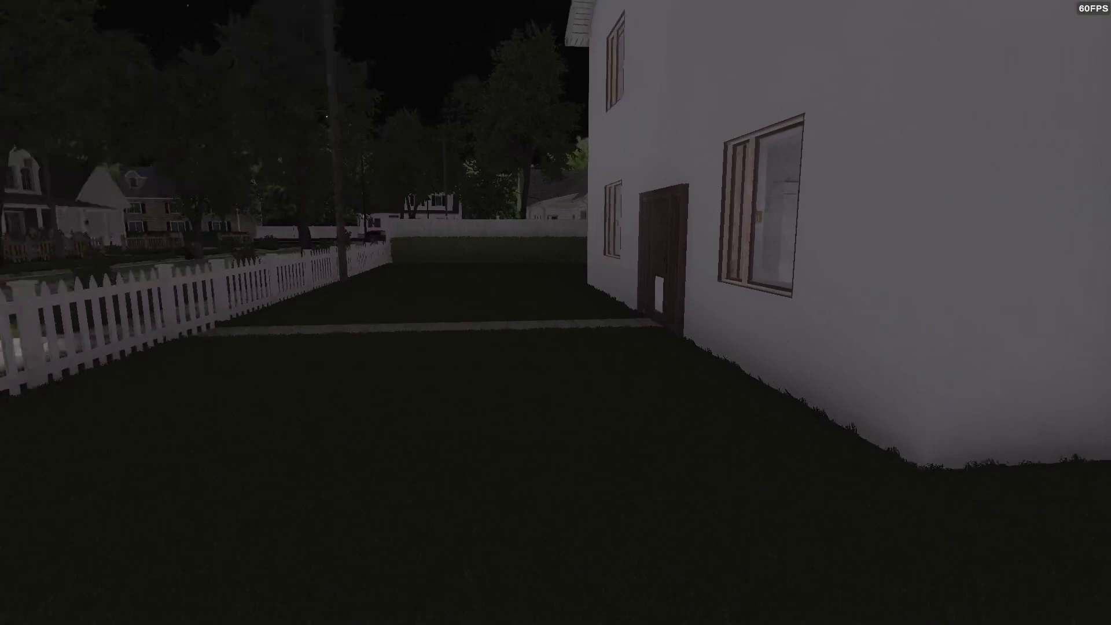
key("w")
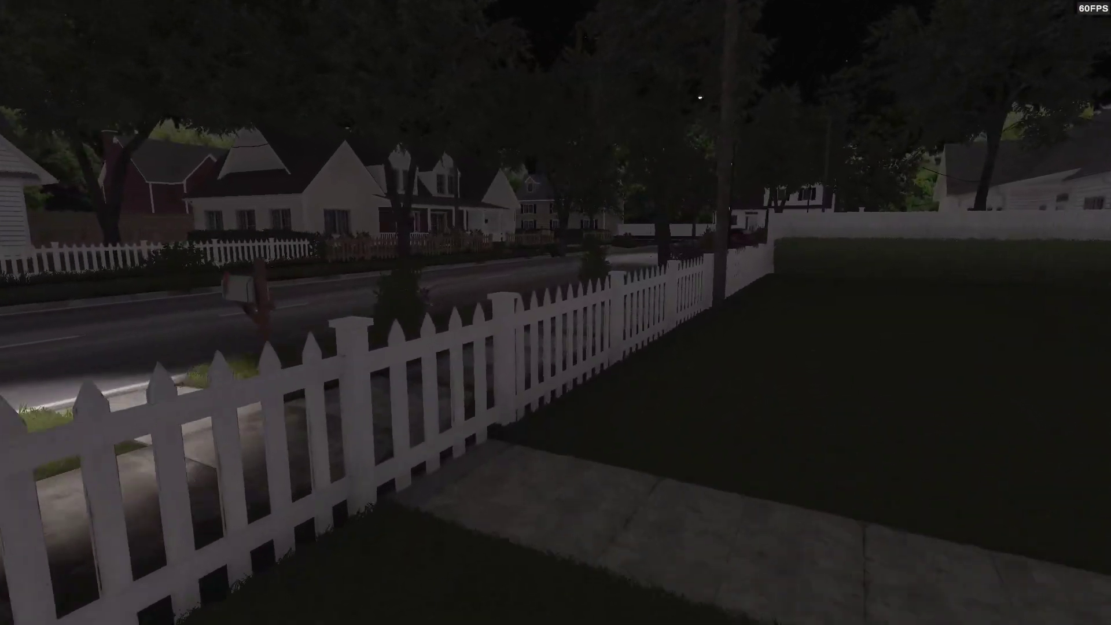